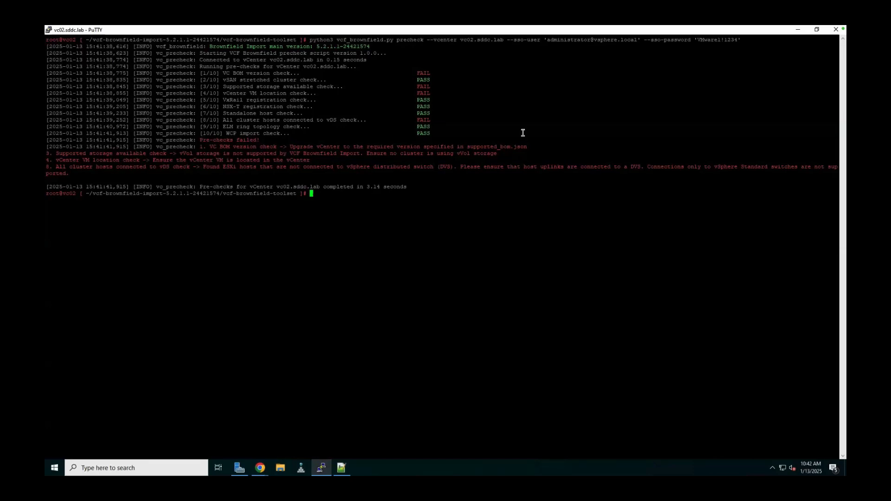
- Review vc02's vCenter upgrade page and its ISO mount error, then go to the appliance management summary
left_click(797, 31)
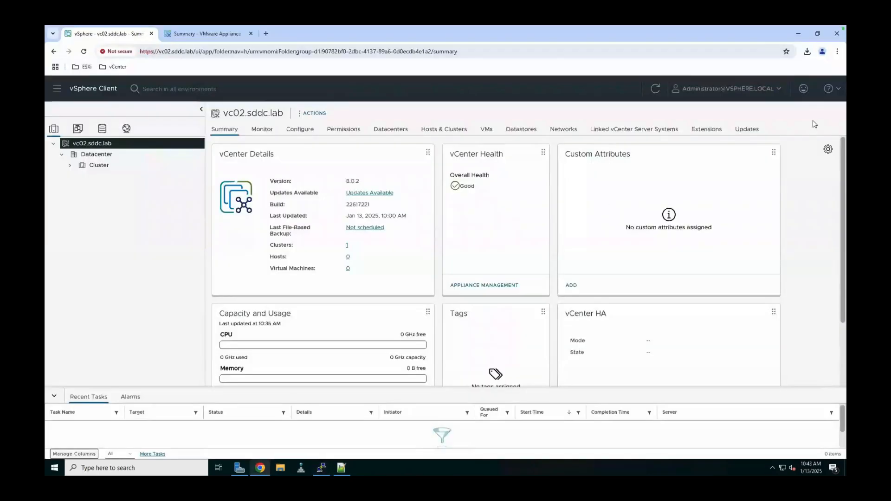
left_click(753, 130)
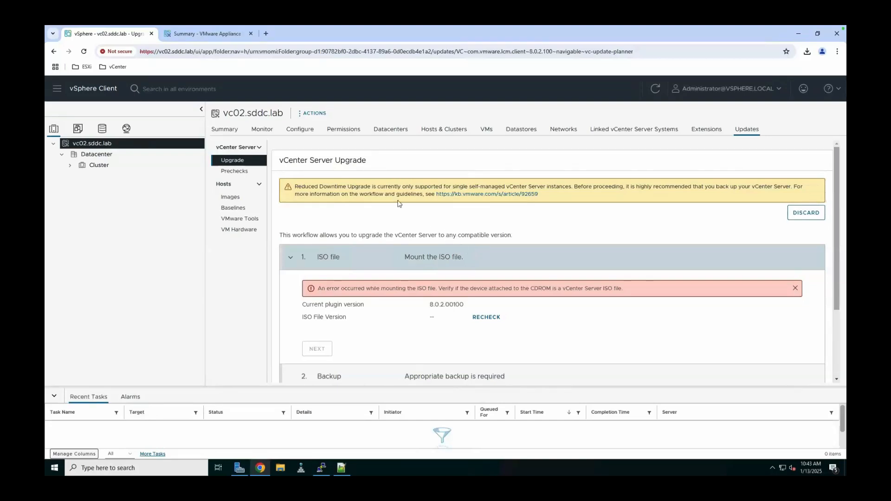
left_click(229, 35)
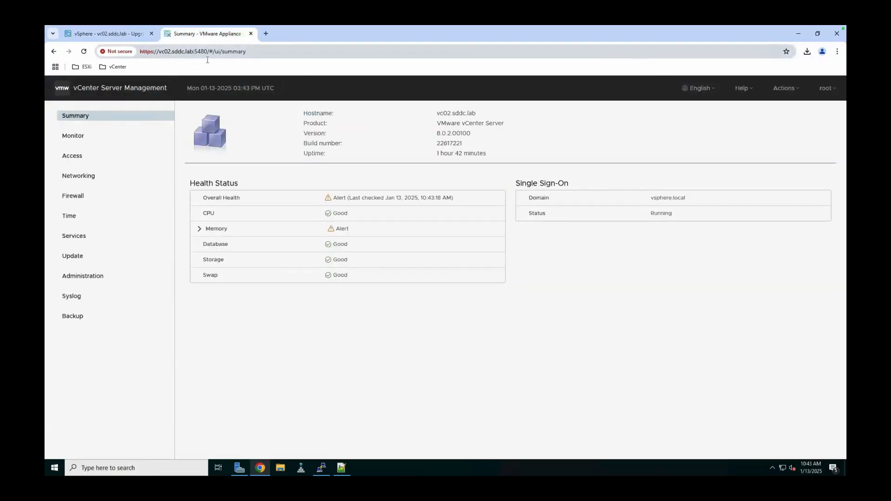
- Sort the available appliance updates by version, pick 8.0.3.00300 and start Stage and Install
left_click(87, 262)
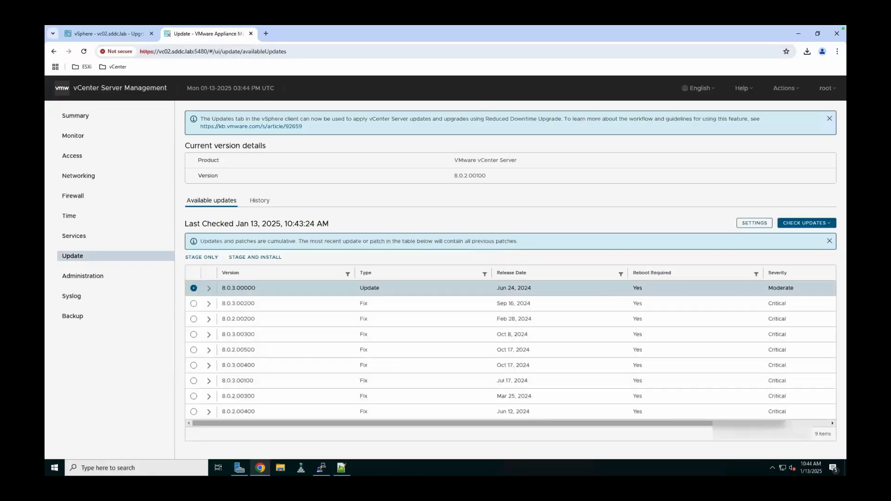
left_click(305, 273)
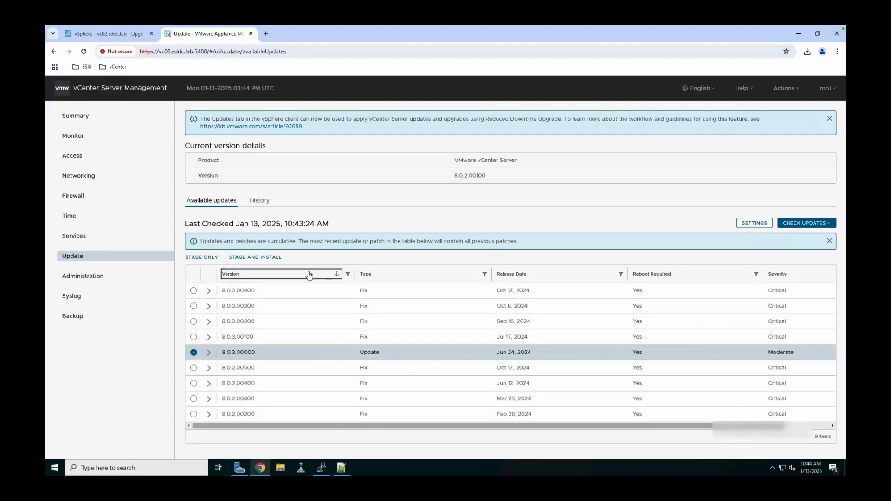
left_click(418, 258)
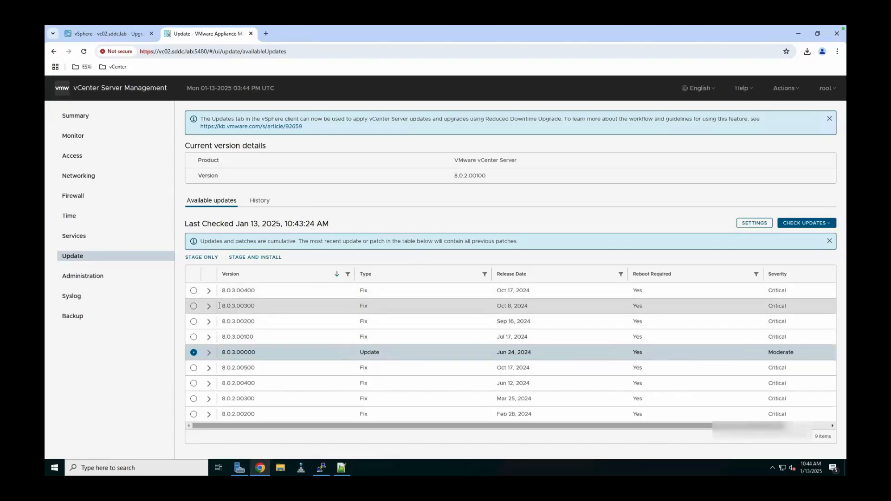
left_click(193, 307)
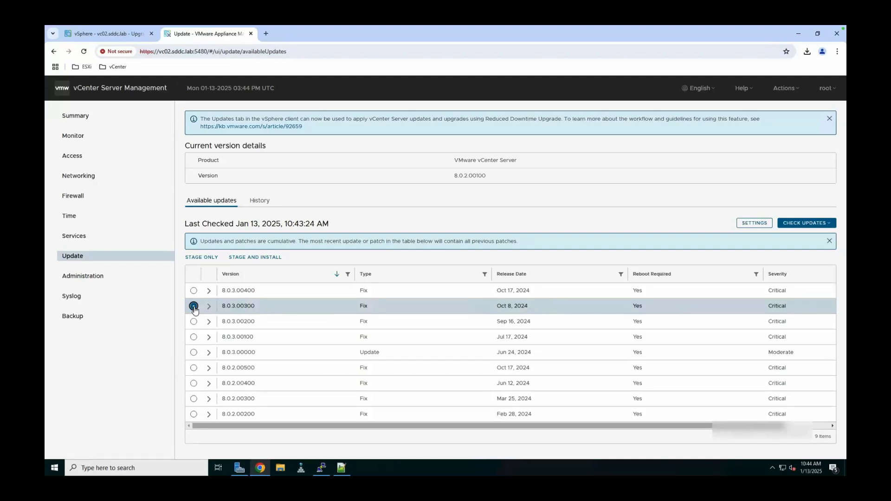
left_click(269, 258)
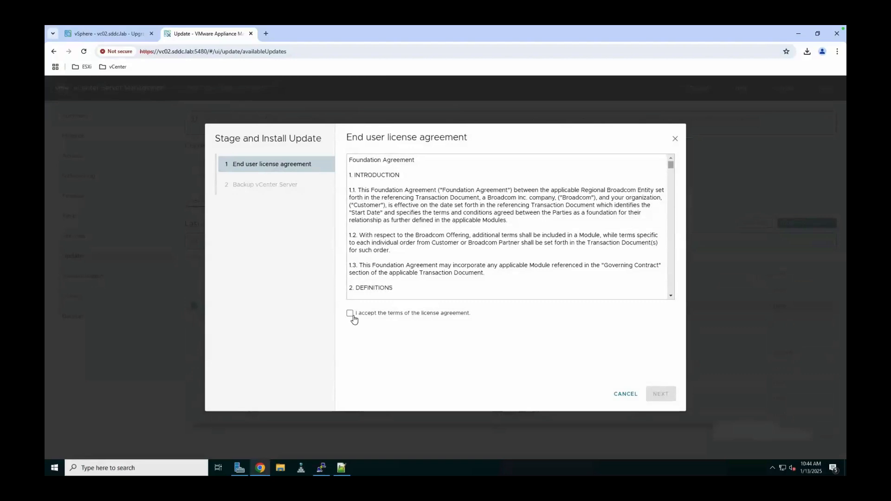
- Accept the EULA, ignore the pre-update warnings, confirm the backup and install 8.0.3.00300
left_click(352, 315)
left_click(667, 395)
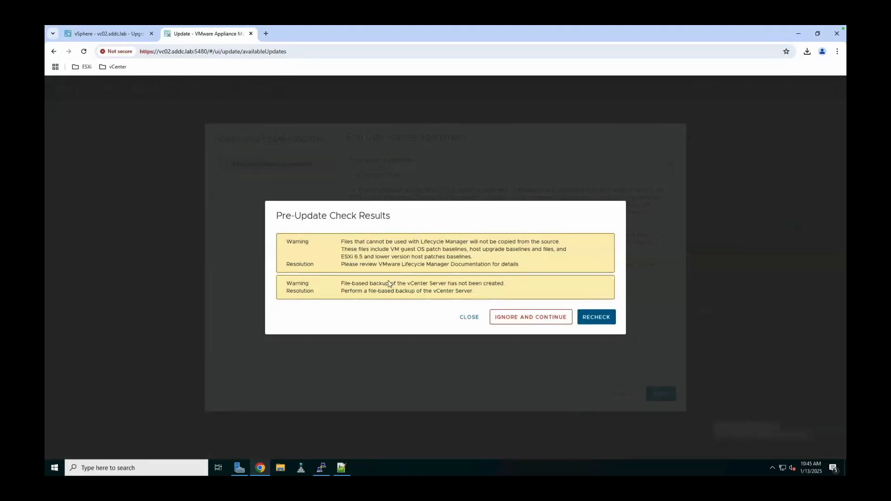
left_click(526, 324)
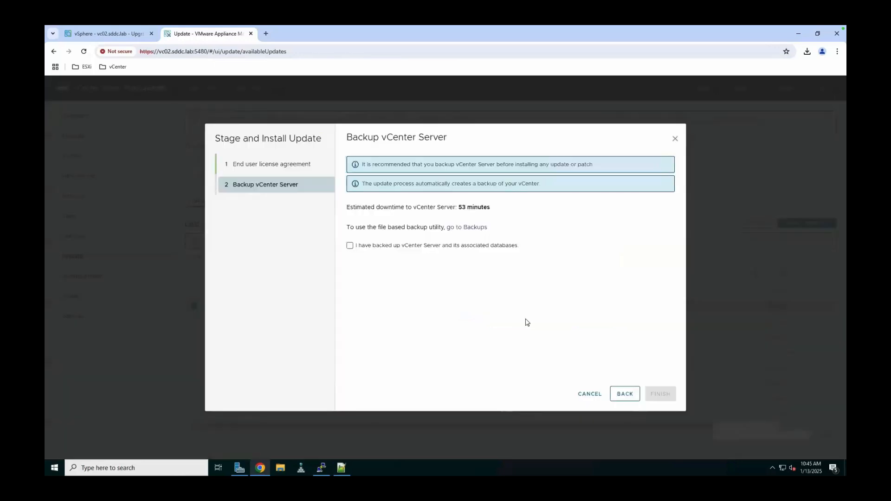
left_click(438, 248)
left_click(660, 394)
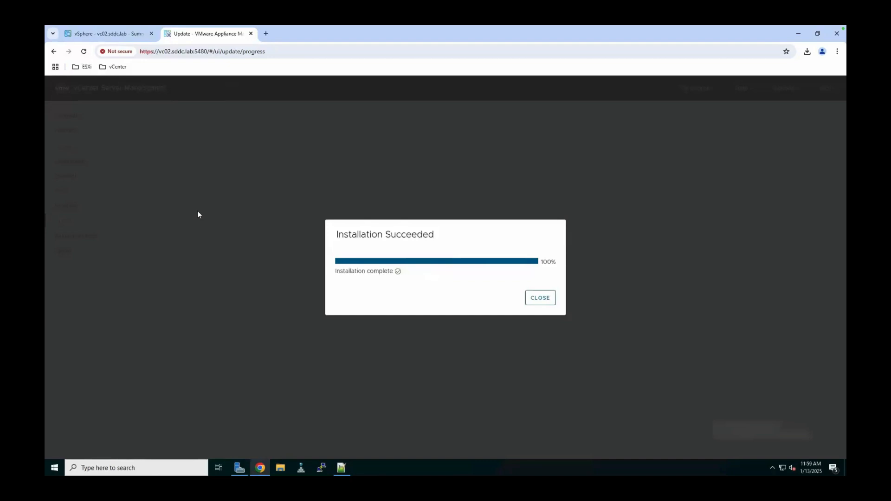
- Log back in to the appliance as root, confirm version 8.0.3.00300 and check remaining updates
left_click(541, 299)
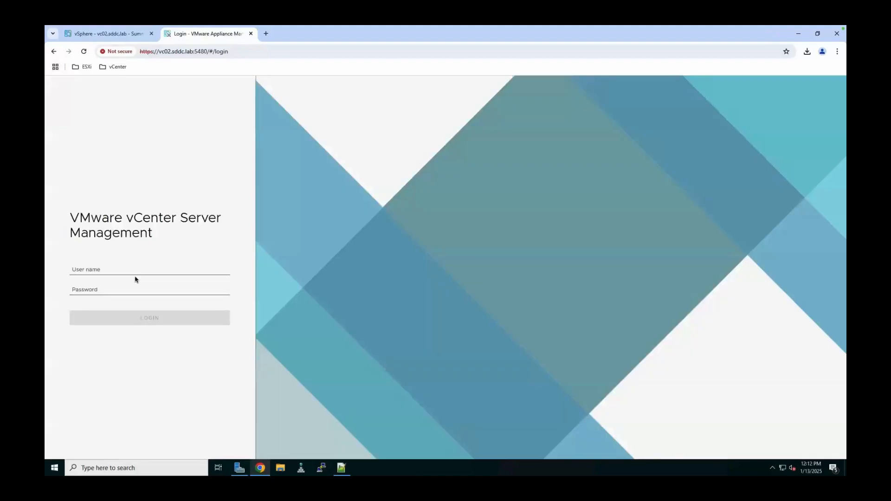
left_click(137, 271)
type("root")
key("Tab")
type("••••••")
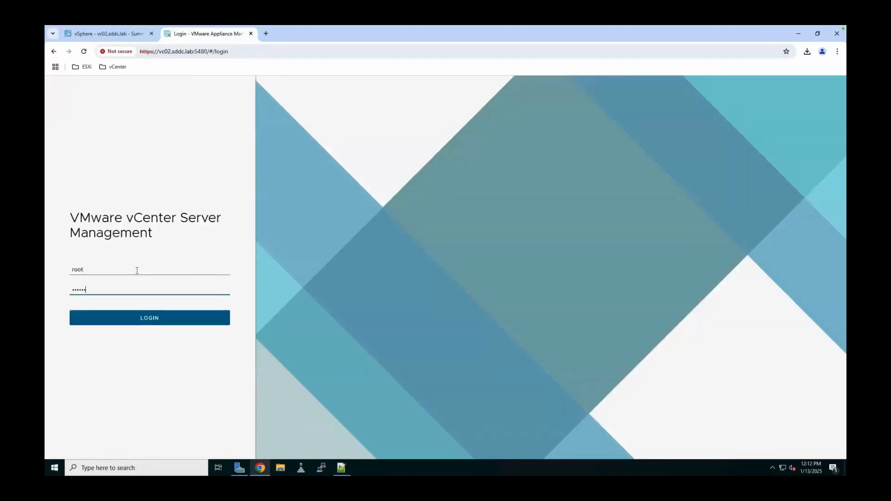
type("••••••")
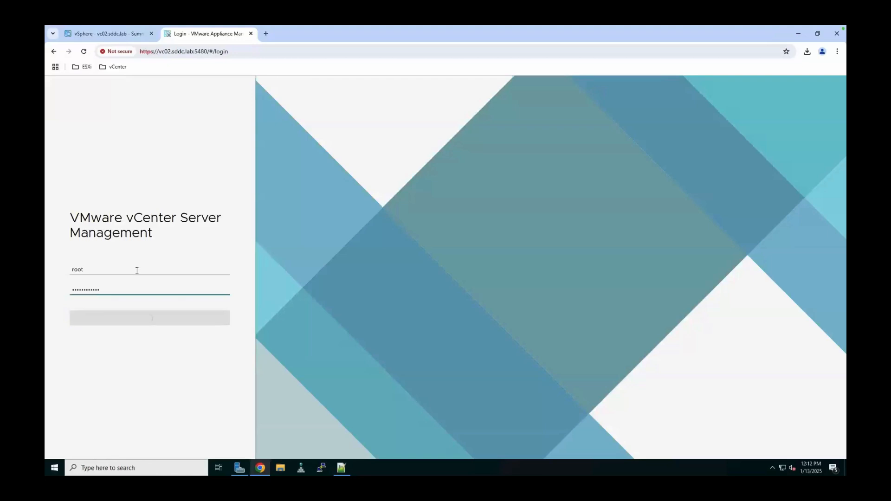
key("Return")
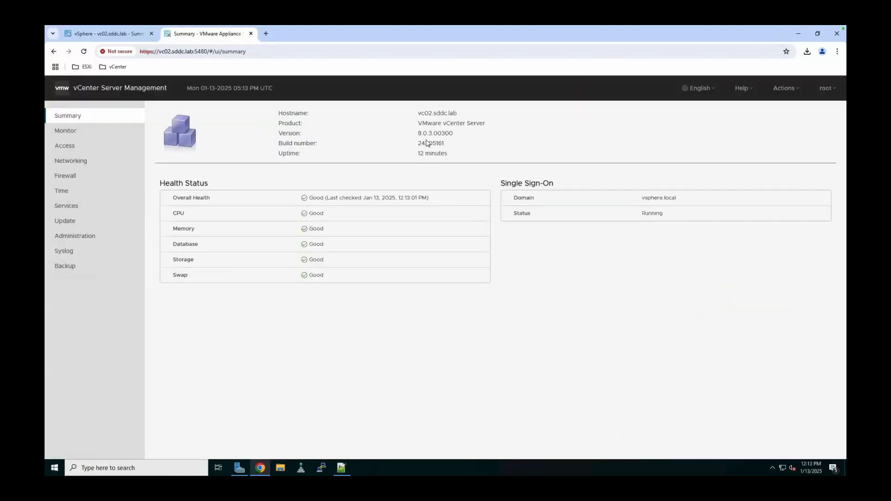
left_click(98, 225)
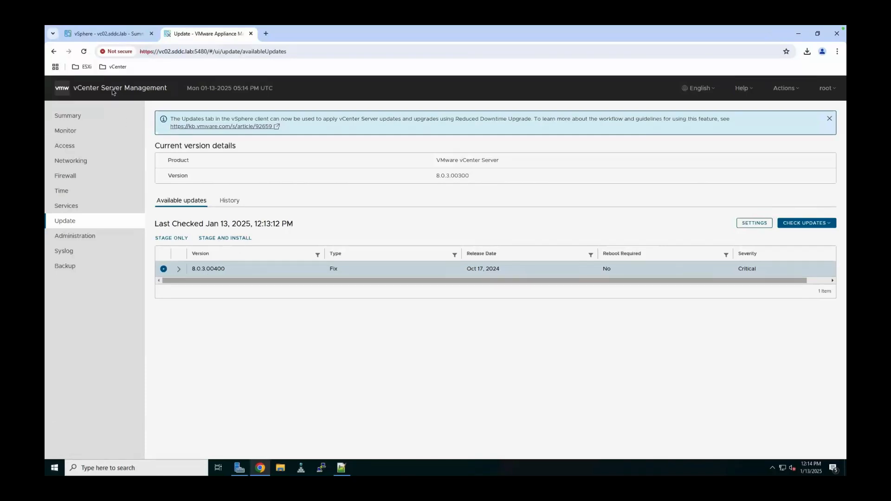
left_click(111, 35)
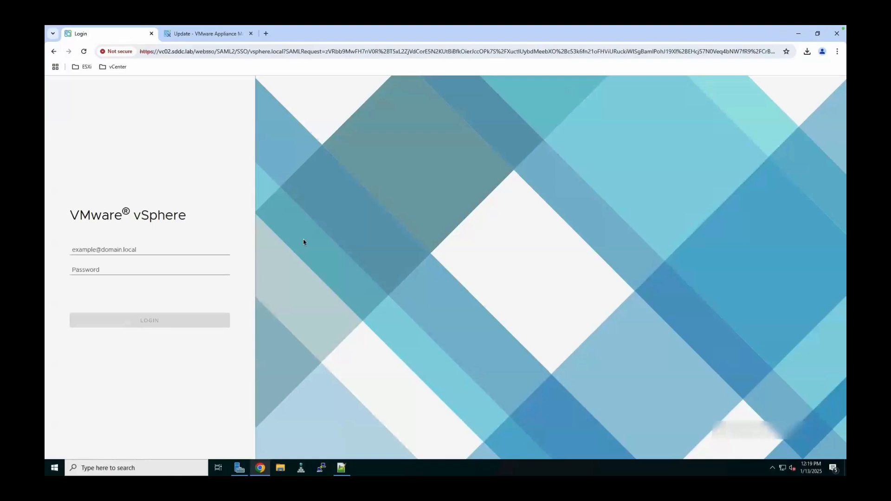
- Sign in to vSphere Client as the SSO administrator to confirm vc02 reports version 8.0.3
left_click(177, 247)
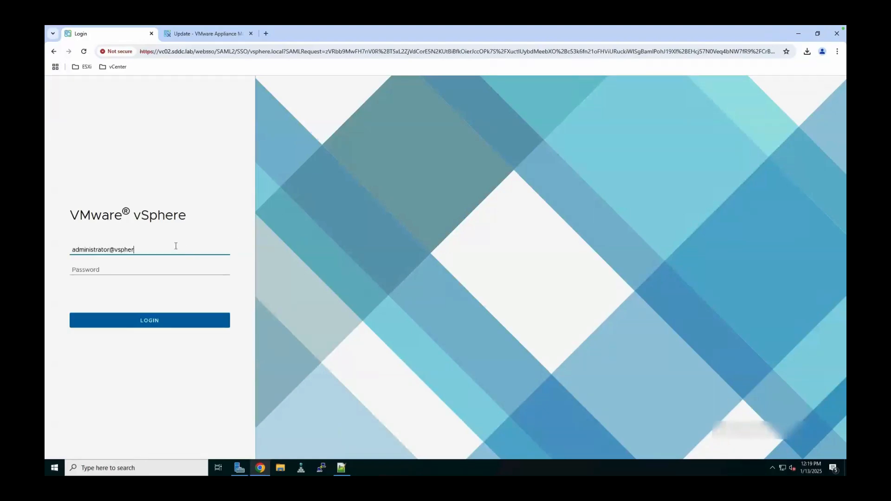
key("Tab")
key("Return")
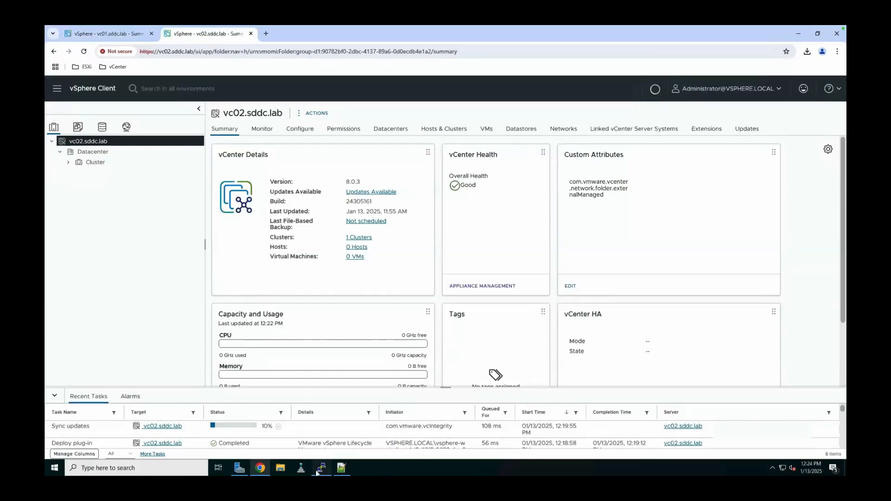
- Rerun the vcf_brownfield.py precheck against vc02.sddc.lab in the PuTTY session
mouse_move(319, 473)
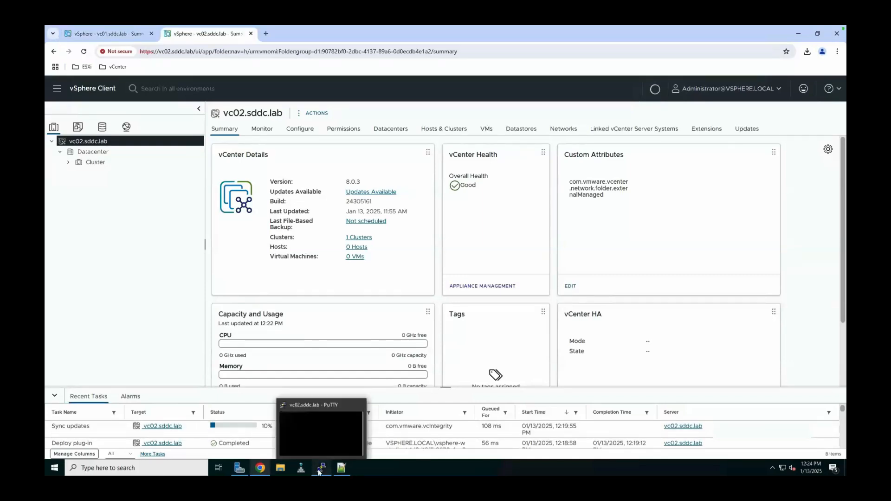
left_click(319, 473)
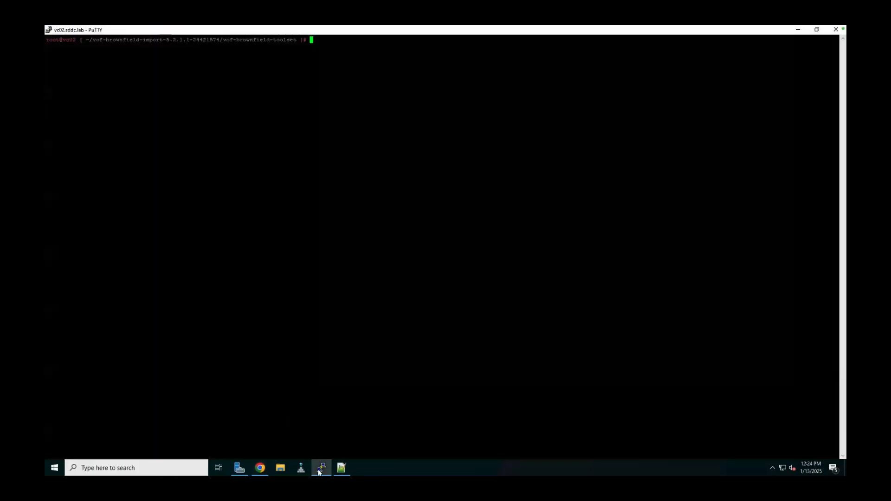
right_click(357, 88)
key("Return")
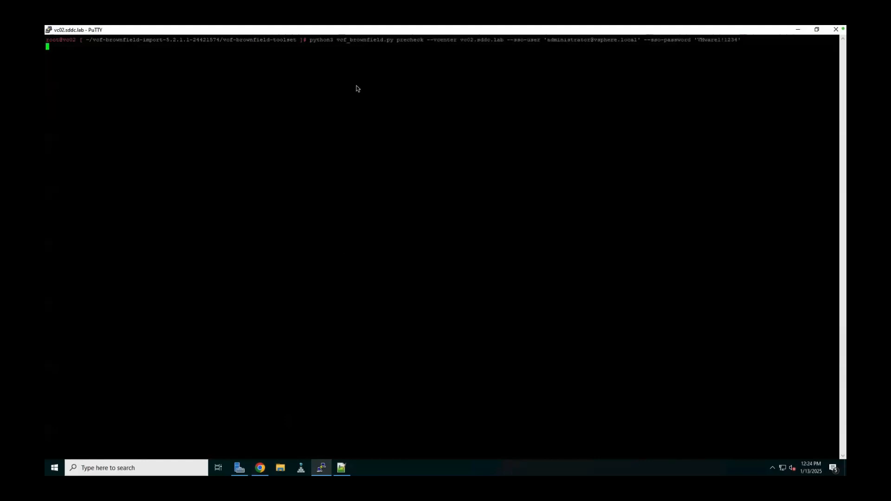
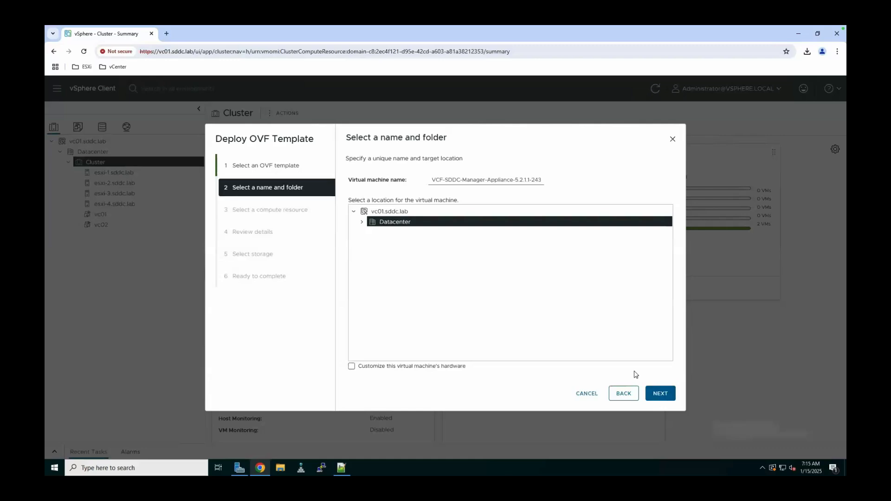
- Name the appliance VM sddc-manager-1 and target Cluster as the compute resource
left_click_drag(433, 179, 571, 179)
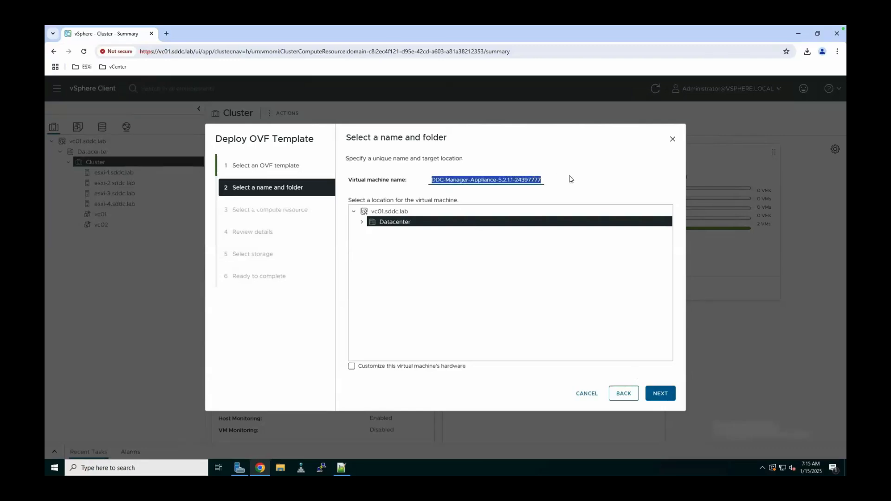
type("sddc-man")
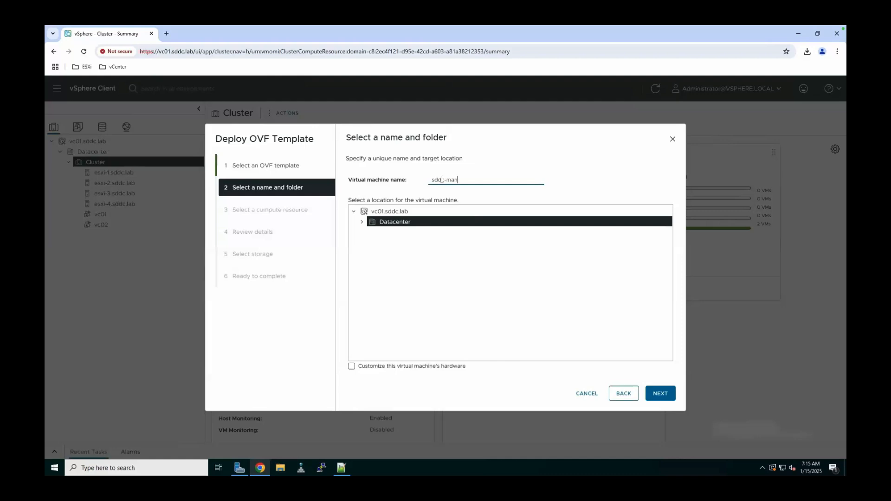
type("ager-1")
left_click(528, 399)
left_click(656, 394)
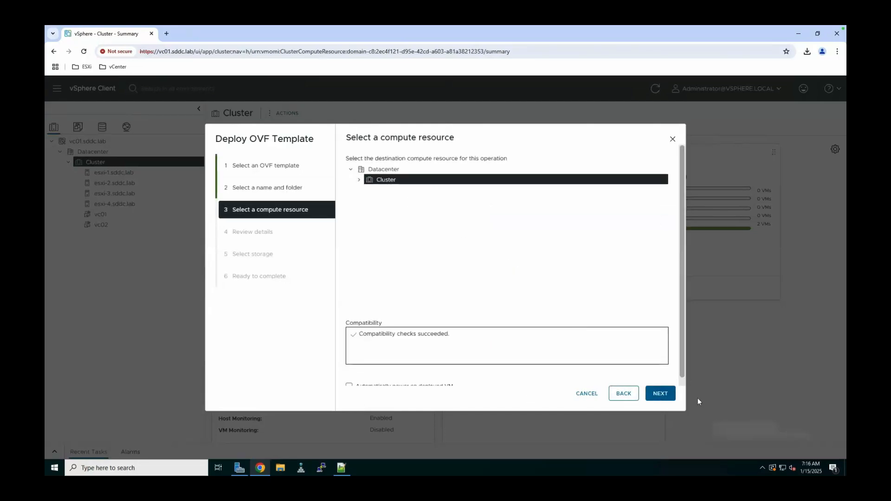
left_click(661, 393)
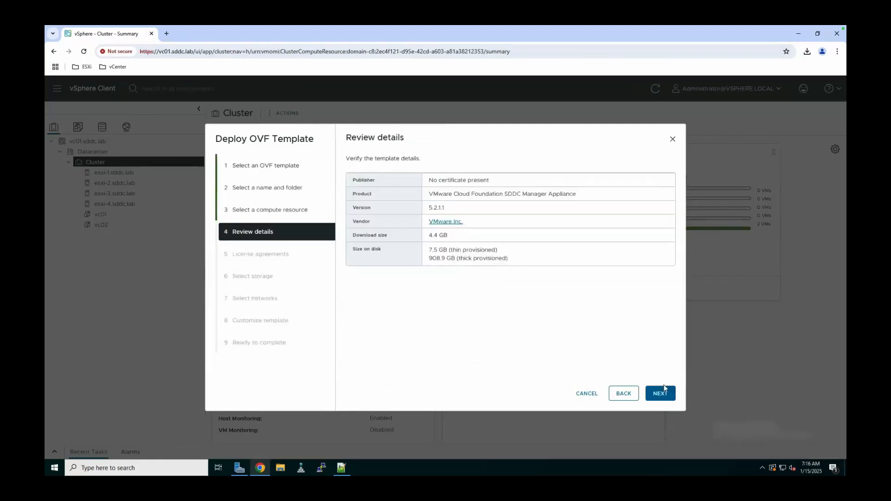
left_click(663, 390)
- Accept the licence agreements and store the appliance on vsanDatastore
left_click(349, 324)
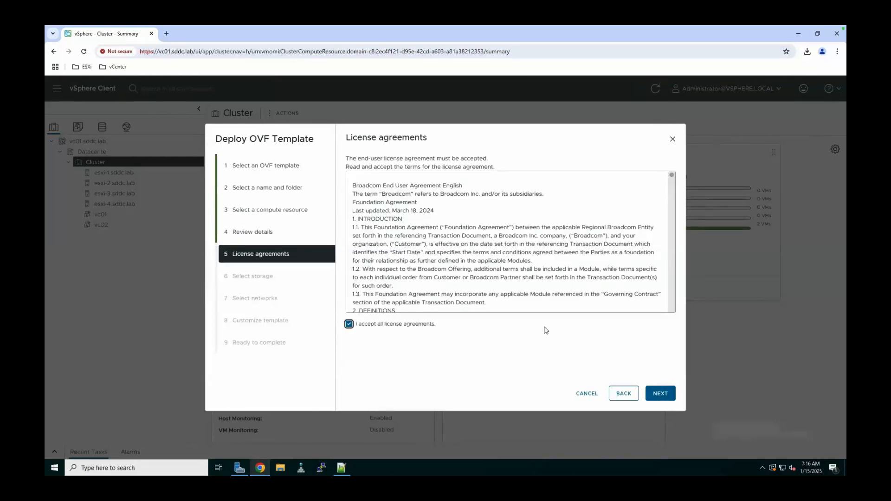
left_click(663, 393)
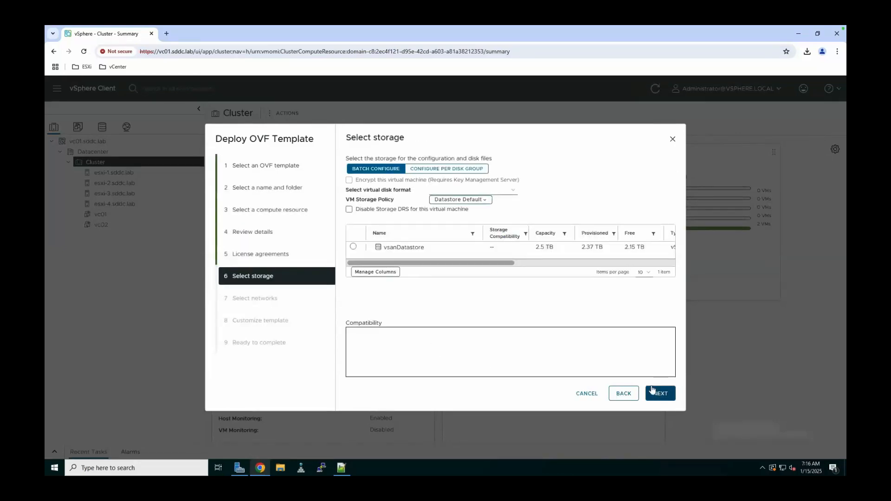
left_click(353, 247)
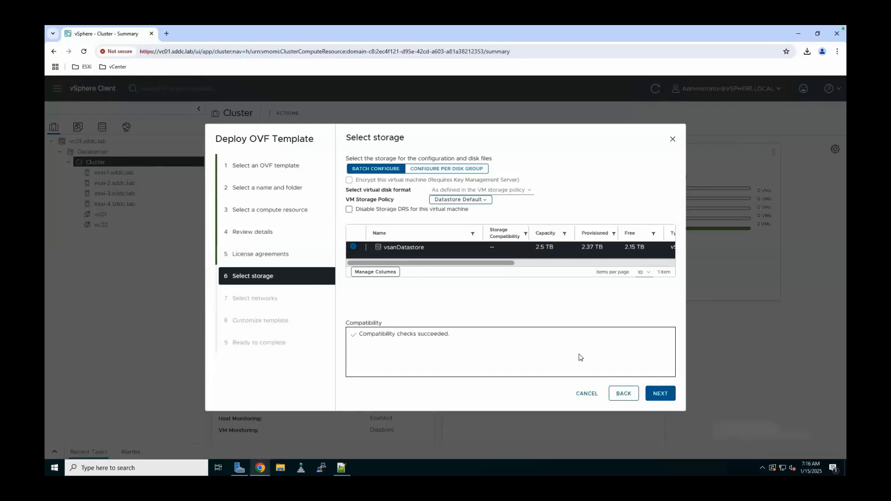
left_click(663, 398)
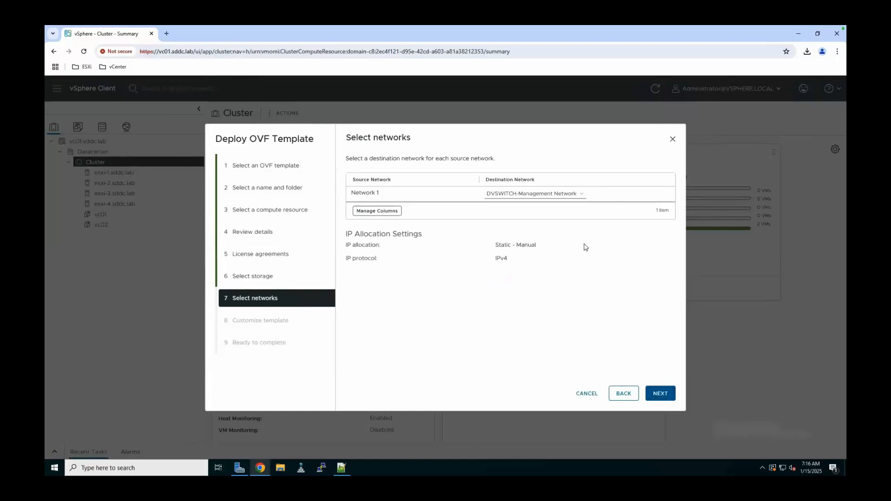
- Map Network 1 to DVSWITCH-VM Network as its destination
left_click(581, 195)
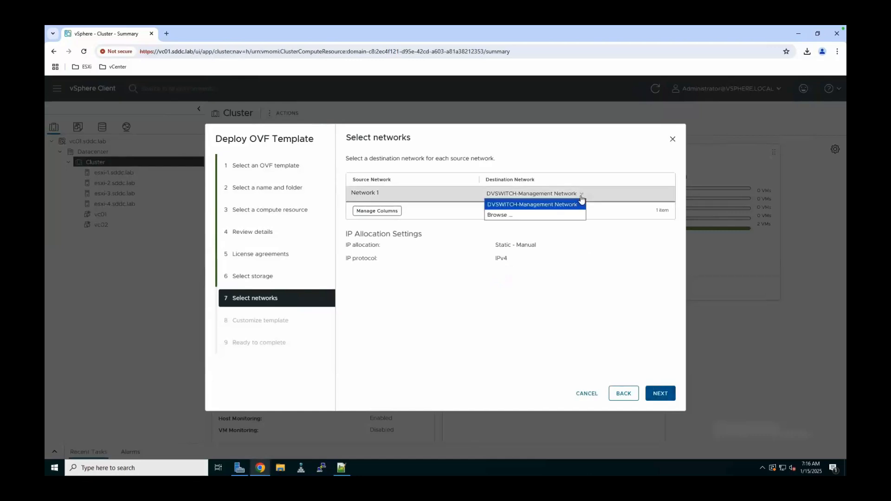
left_click(560, 216)
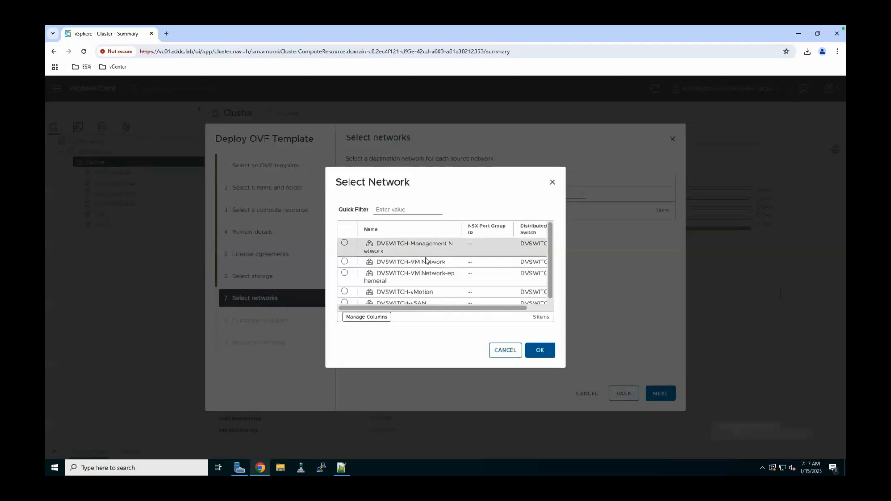
left_click(346, 262)
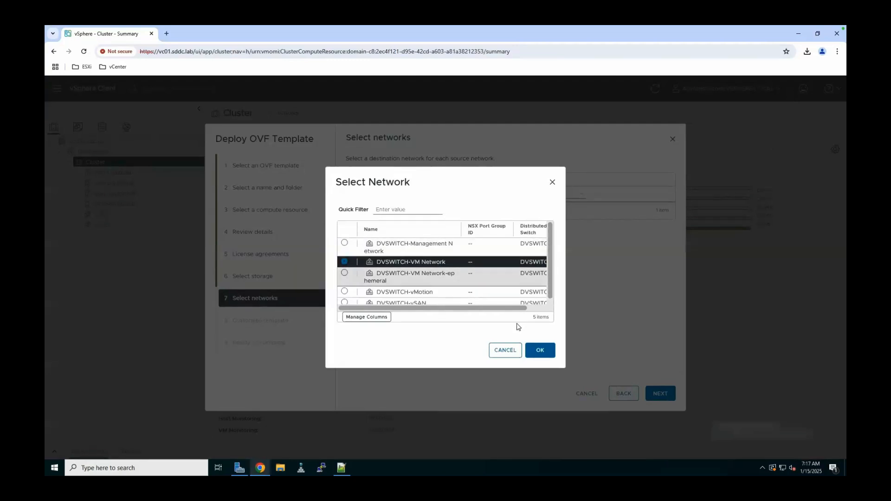
left_click(536, 349)
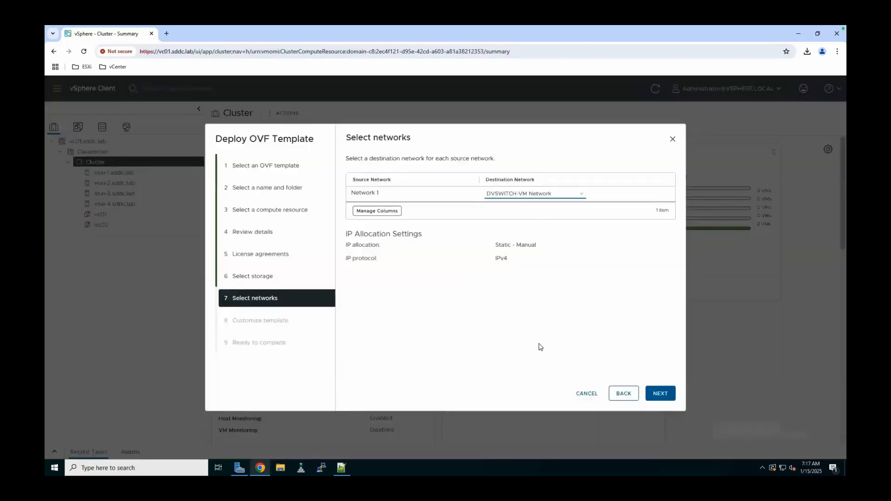
- Enter and confirm the root and vcf user passwords in the template properties
left_click(657, 396)
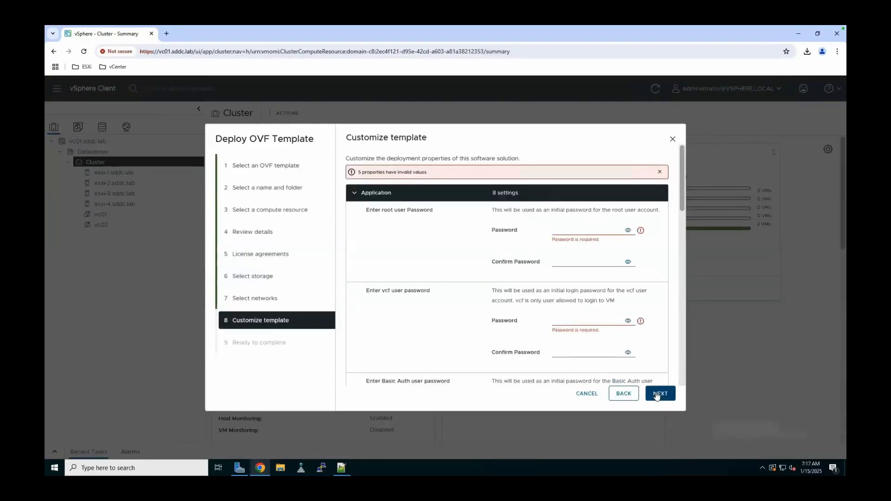
left_click(592, 230)
type("••••••••••••••••")
left_click(573, 262)
type("••••••••••••••••")
left_click(568, 320)
type("••••••••••••••••")
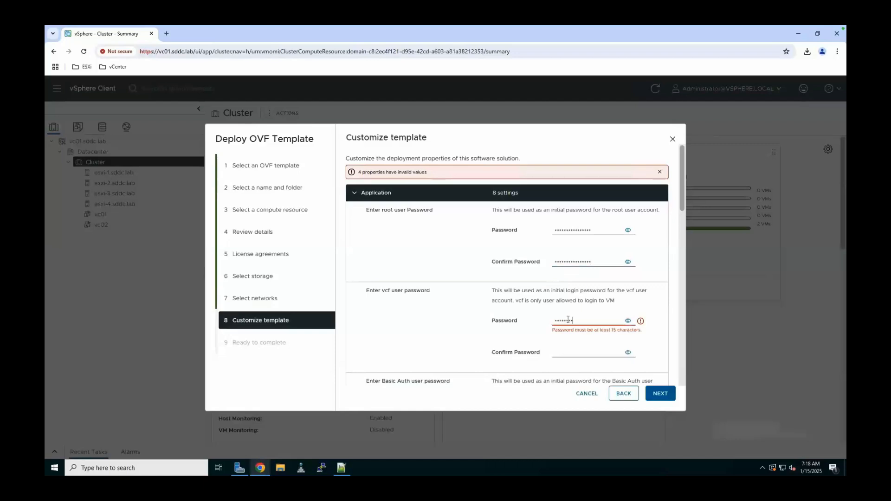
left_click(572, 353)
type("••••••••••••••••")
- Fill in the Basic Auth, backup and local user passwords with their confirmations
scroll(656, 296, "down", 3)
left_click(571, 308)
type("••••••••••••••••")
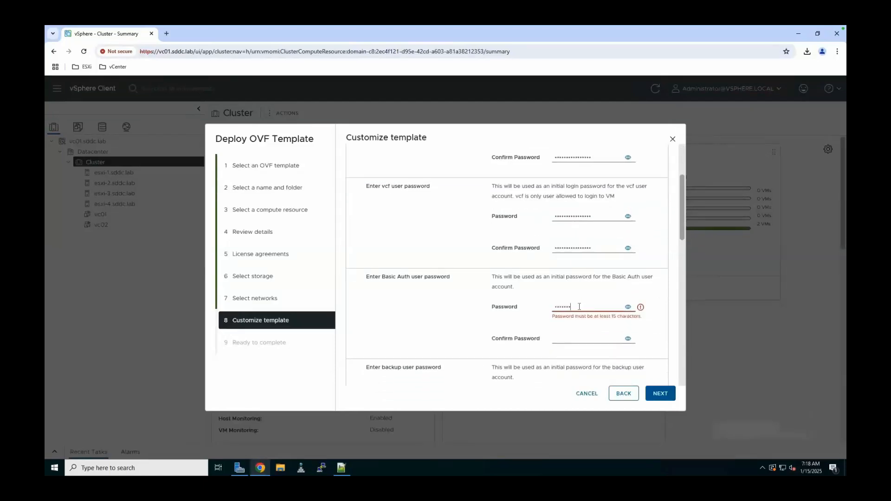
type("••••••••••••••••")
scroll(566, 328, "down", 2)
left_click(604, 306)
type("•••••••••••••••")
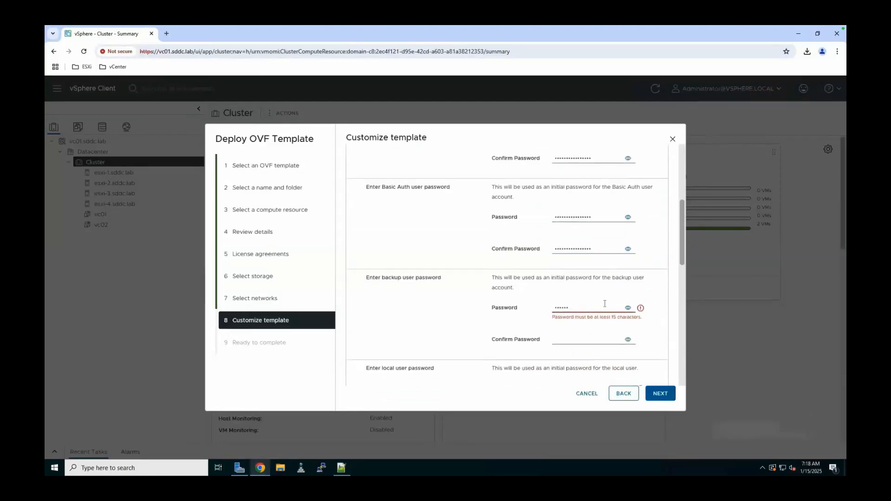
left_click(585, 339)
type("••••••••••••••••")
scroll(585, 339, "down", 4)
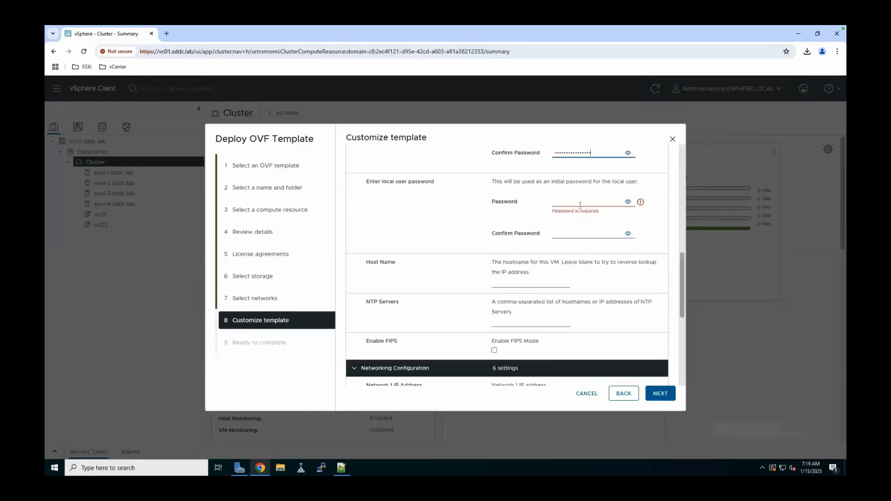
left_click(580, 204)
type("•••••••••••••••")
left_click(580, 233)
type("••••••••••••••••")
- Set the host name to sddc-manager-1.sddc.lab and the NTP server to 10.0.1.1
left_click(533, 282)
type("sddc-manager.sddc.lab")
left_click(511, 321)
type("10.0.1.1")
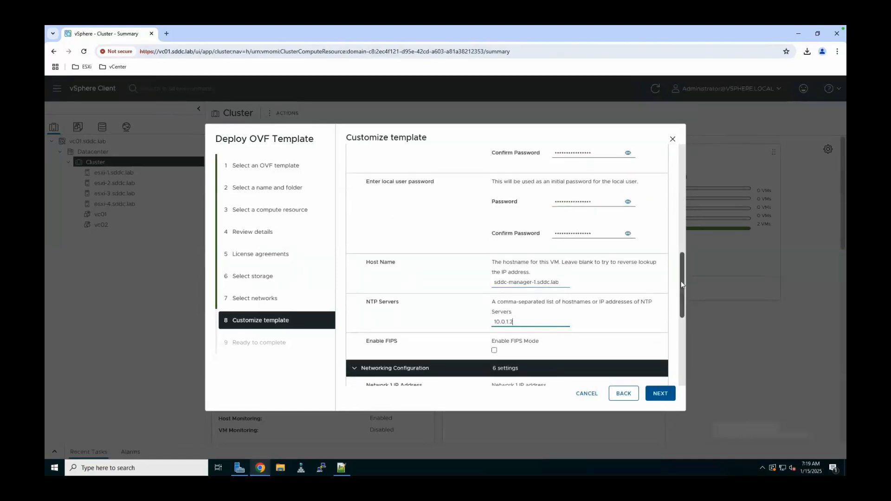
- Set IP 10.0.0.9, mask 255.255.255.0, gateway 10.0.0.1, domain sddc.lab, DNS 10.0.1.2,10.0.1.3
left_click_drag(682, 297, 682, 349)
left_click(523, 213)
type("10.0.0.9")
left_click(523, 239)
type("255.255.255.0")
left_click(516, 281)
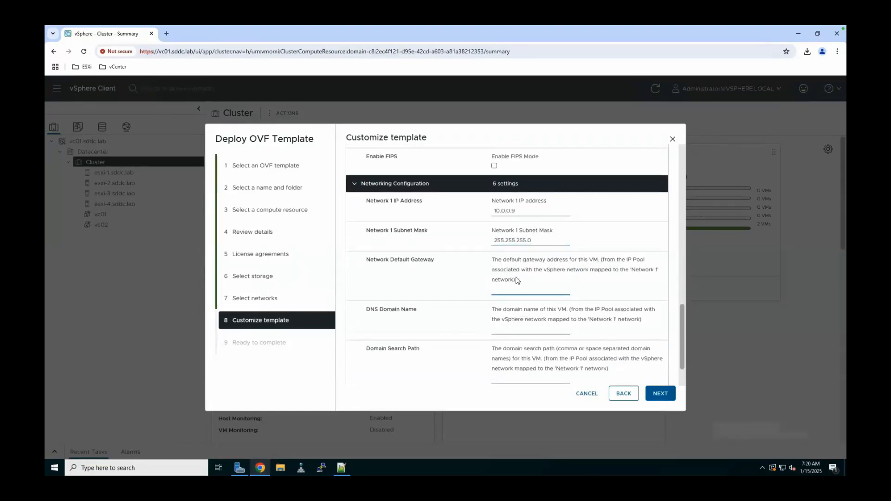
type("10.0.0.1")
key("Tab")
type("sddc.lab")
key("Tab")
type("sddc.lab")
key("Tab")
type("10.0.1.2,10.0.1.3")
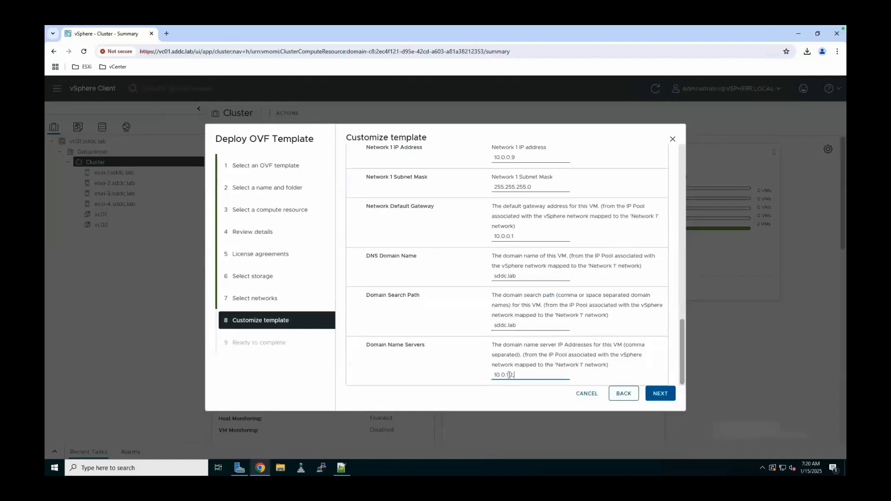
left_click(524, 398)
left_click(661, 394)
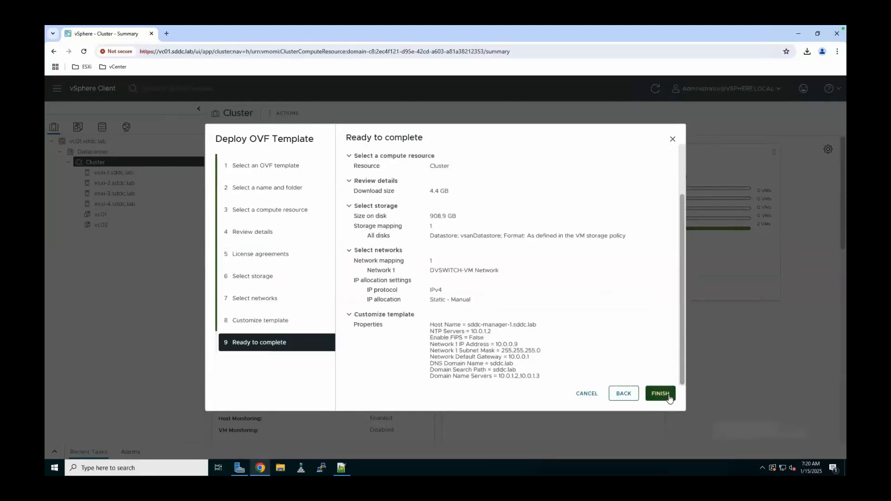
- Deploy the appliance, power on sddc-manager-1 and refresh its summary to confirm Powered On
left_click(660, 394)
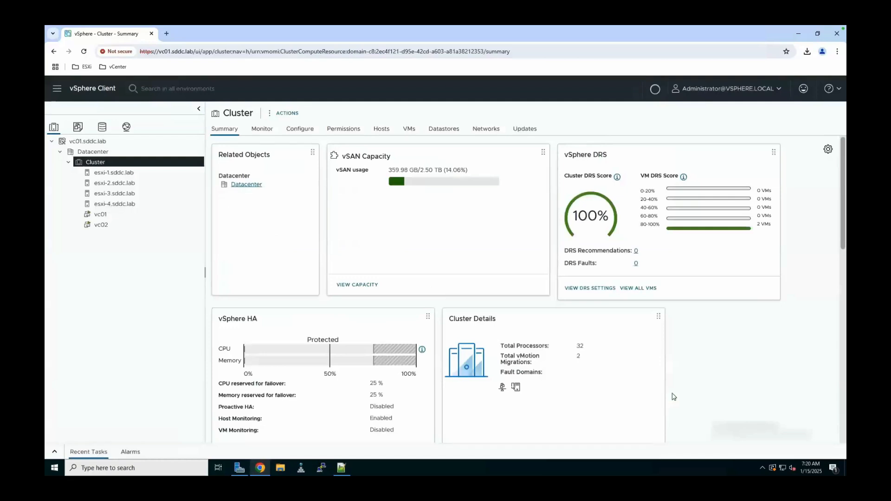
left_click(55, 452)
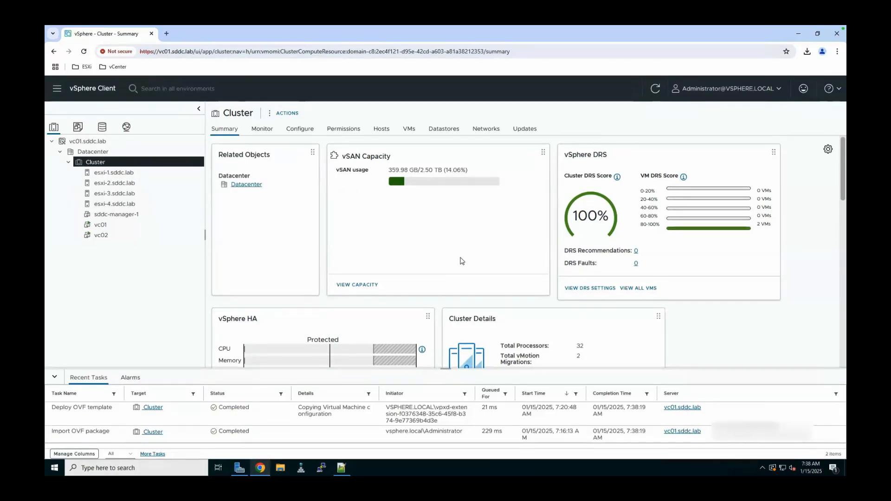
right_click(141, 216)
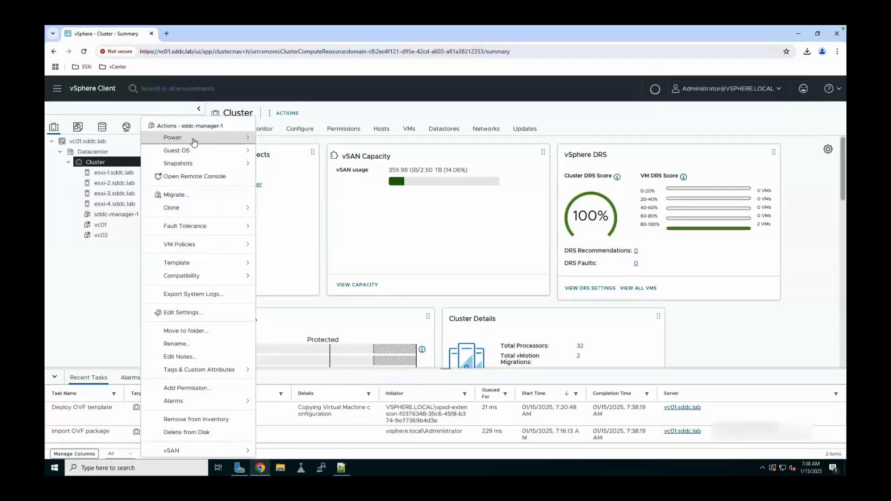
mouse_move(193, 141)
left_click(283, 145)
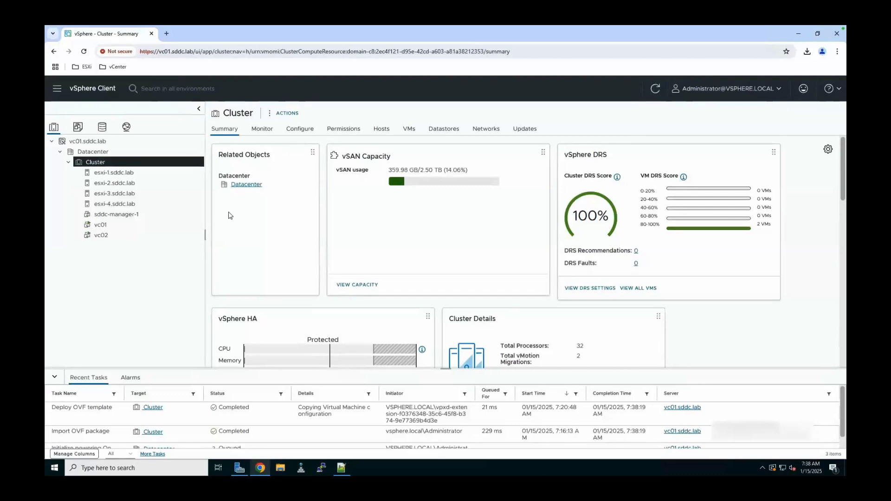
left_click(143, 215)
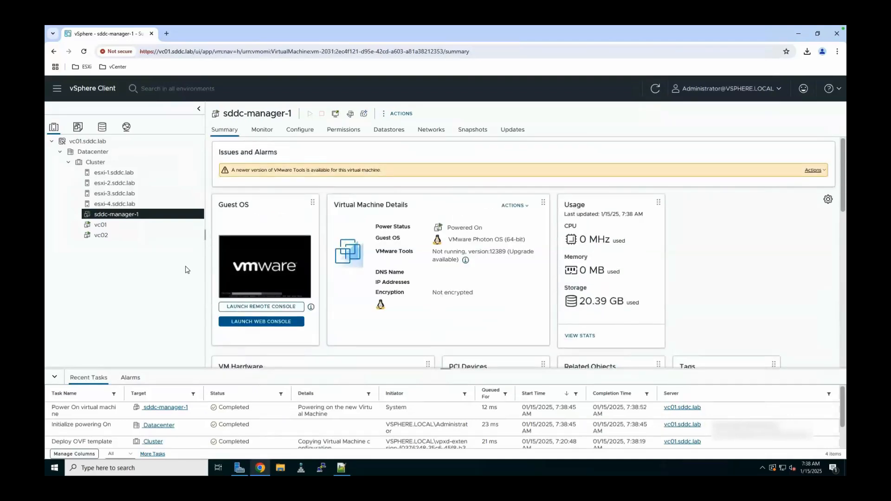
left_click(653, 91)
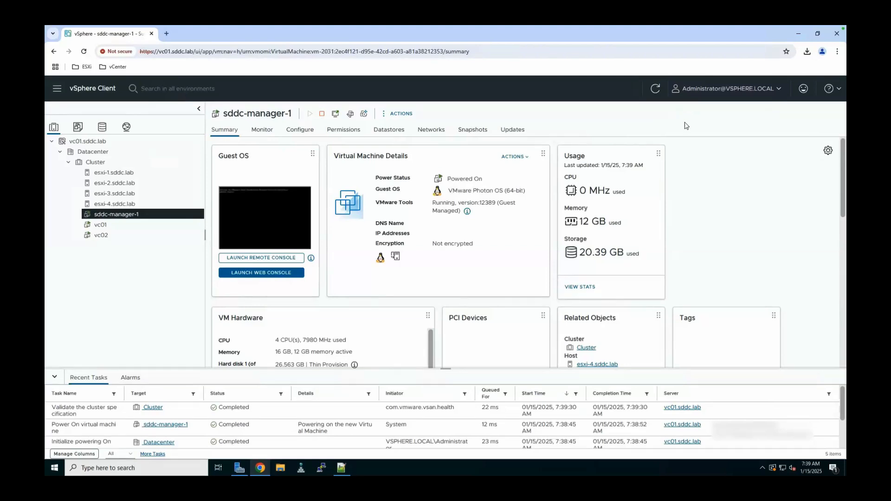
- Browse to sddc-manager-1.sddc.lab in a new tab, bypassing the certificate warning
left_click(166, 33)
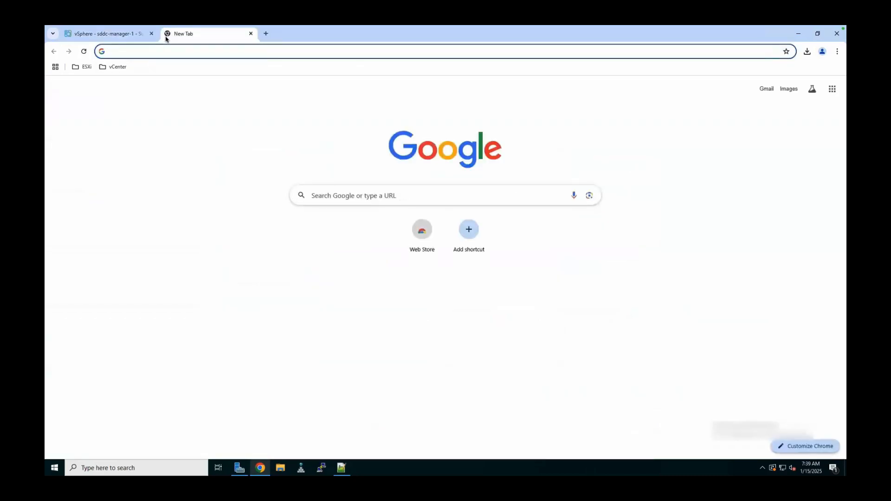
type("sddc-ma")
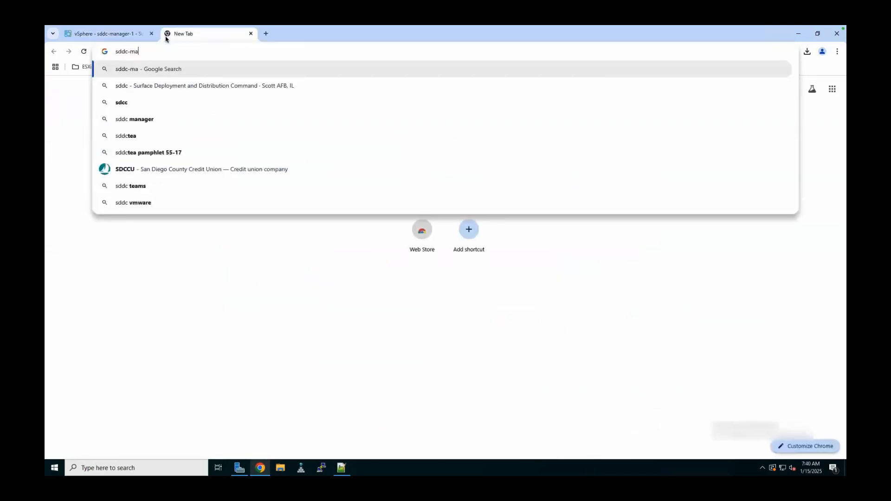
type("nager-1")
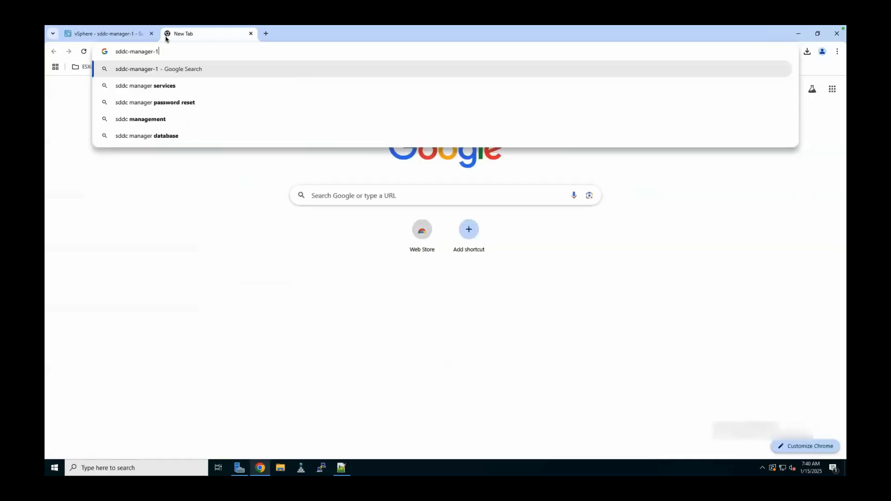
type(".sddc.lab")
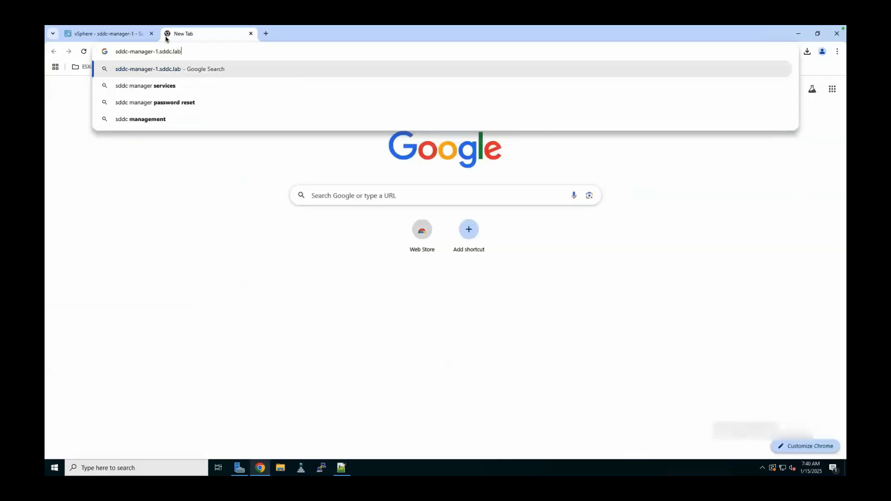
key("Return")
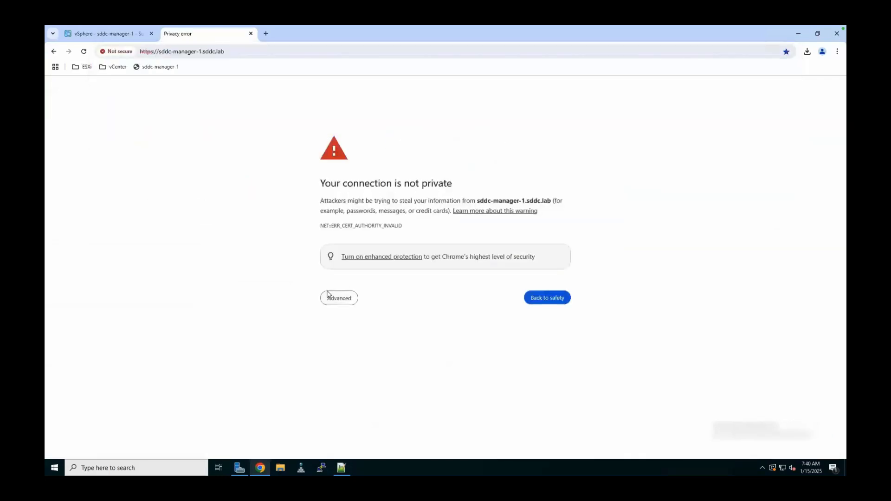
left_click(338, 298)
left_click(388, 363)
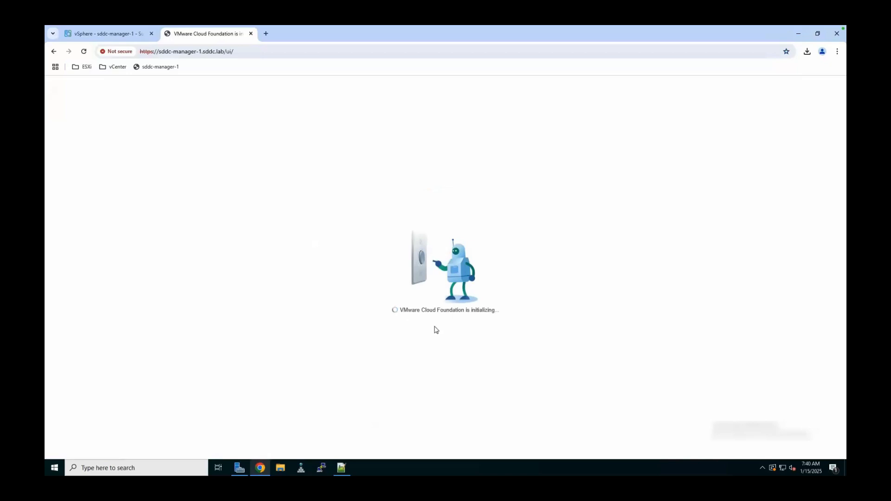